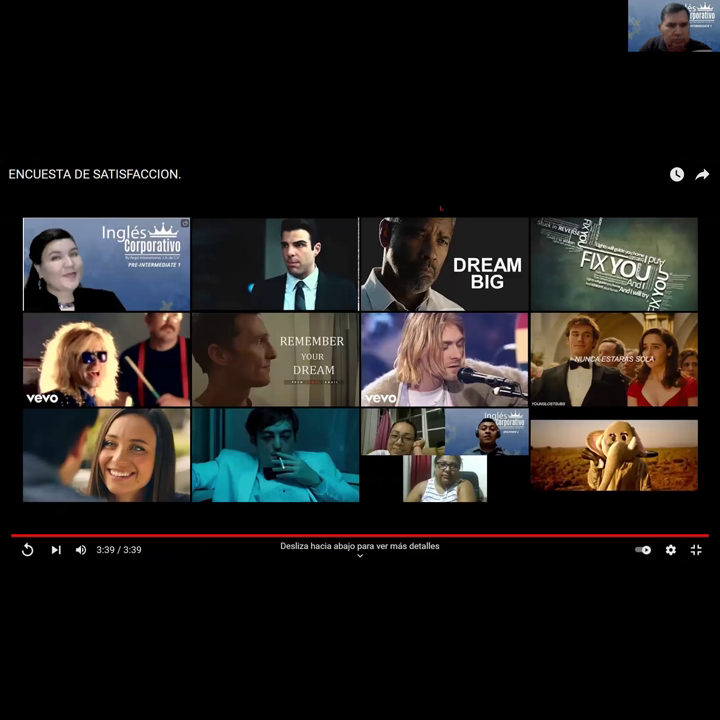
Close the survey instructions video and open the satisfaction survey link from the course data message in the WhatsApp chat
key("Escape")
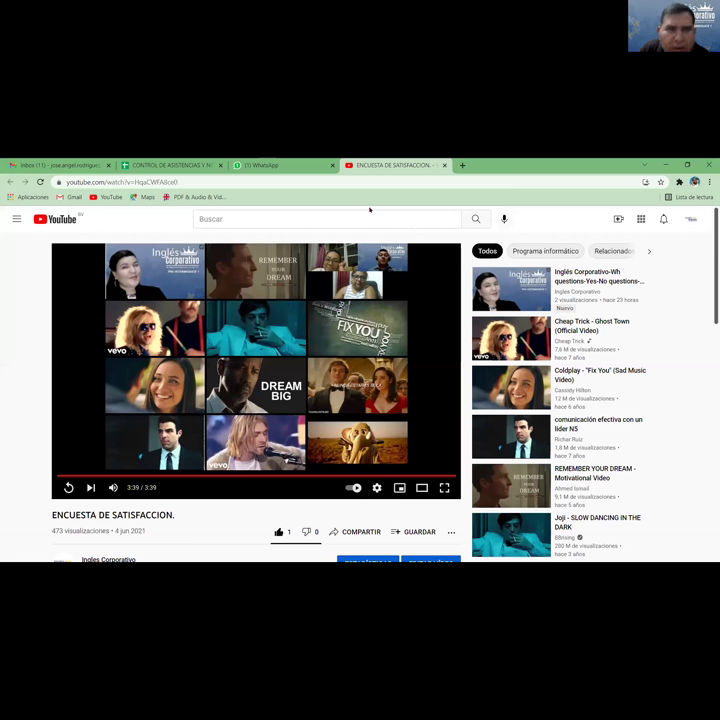
left_click(444, 166)
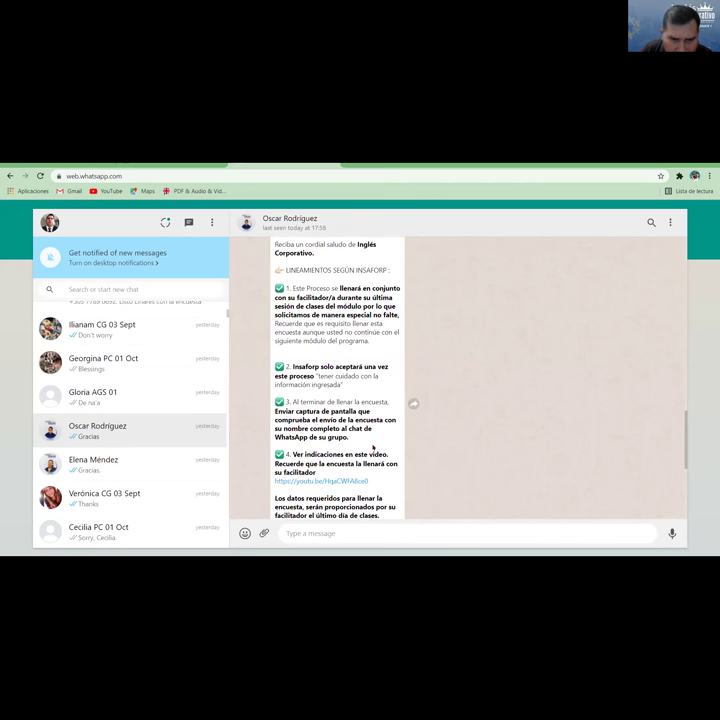
scroll(373, 448, "down", 5)
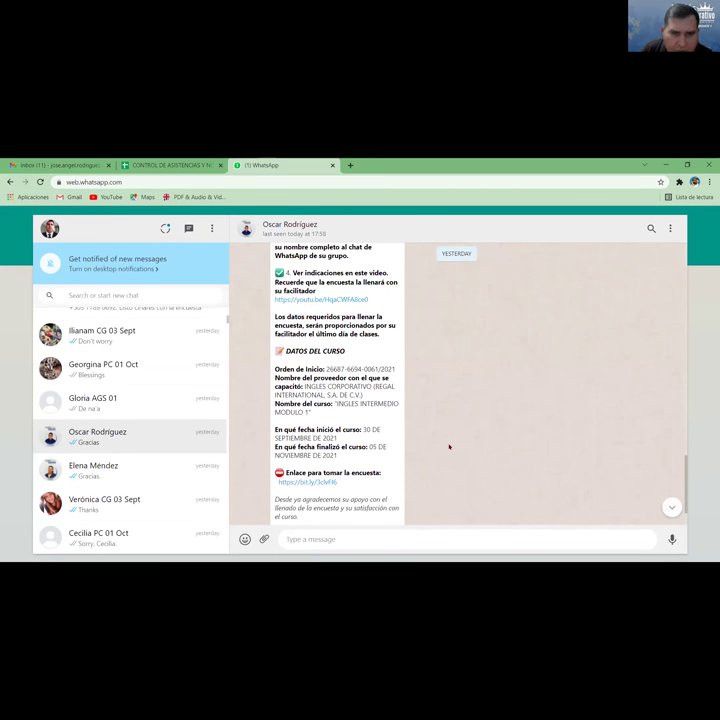
left_click(322, 485)
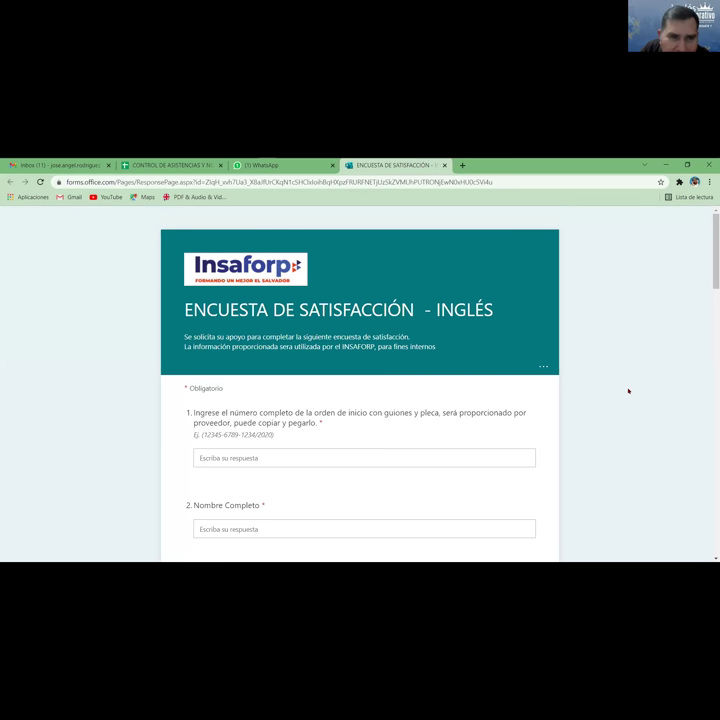
Copy the full web address of the ENCUESTA DE SATISFACCIÓN - INGLÉS form
scroll(630, 391, "down", 1)
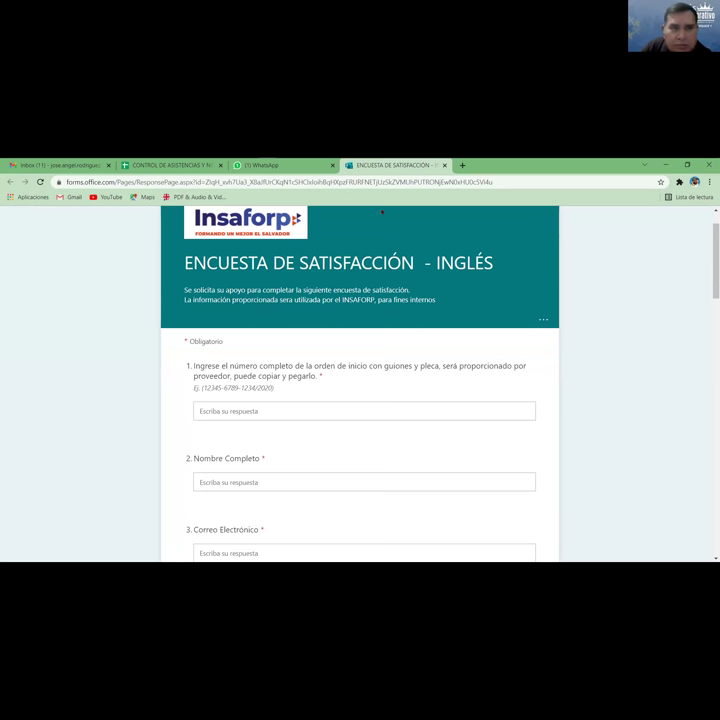
left_click(256, 183)
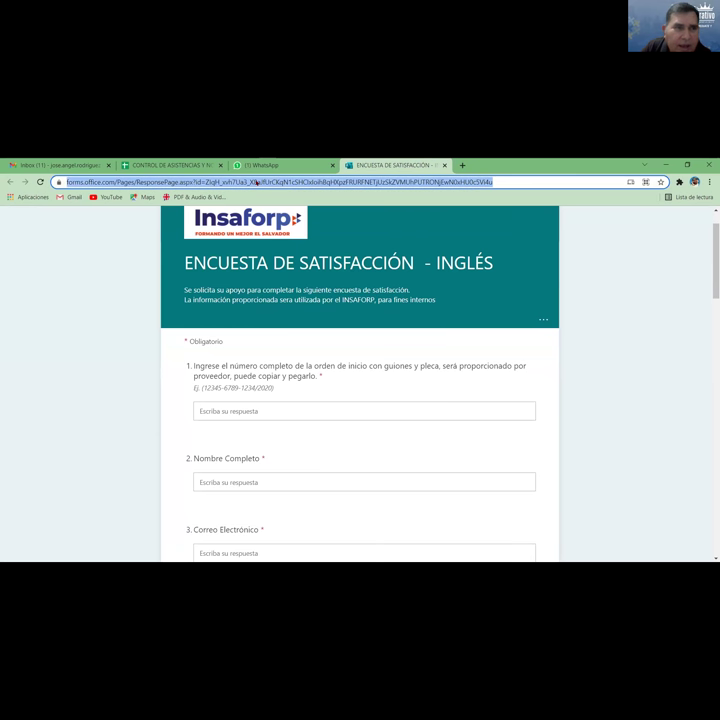
right_click(256, 183)
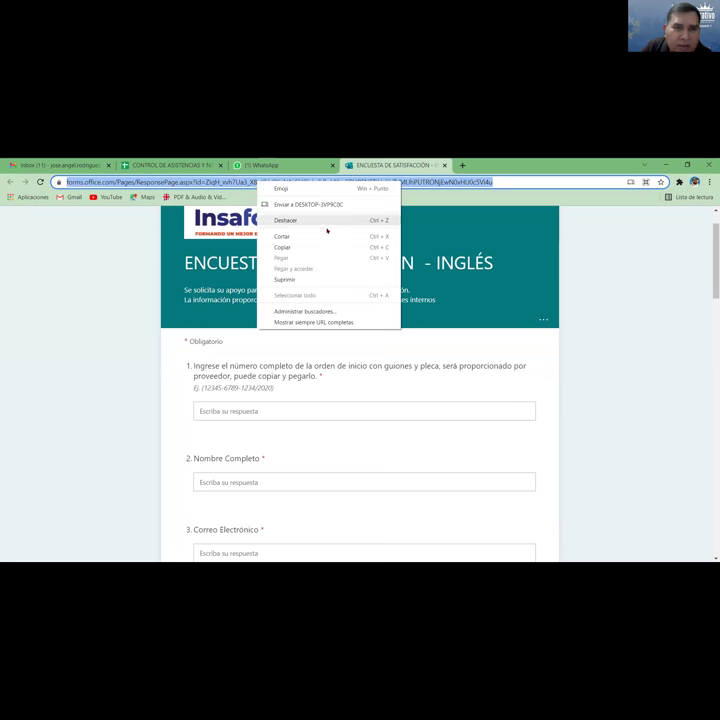
left_click(283, 247)
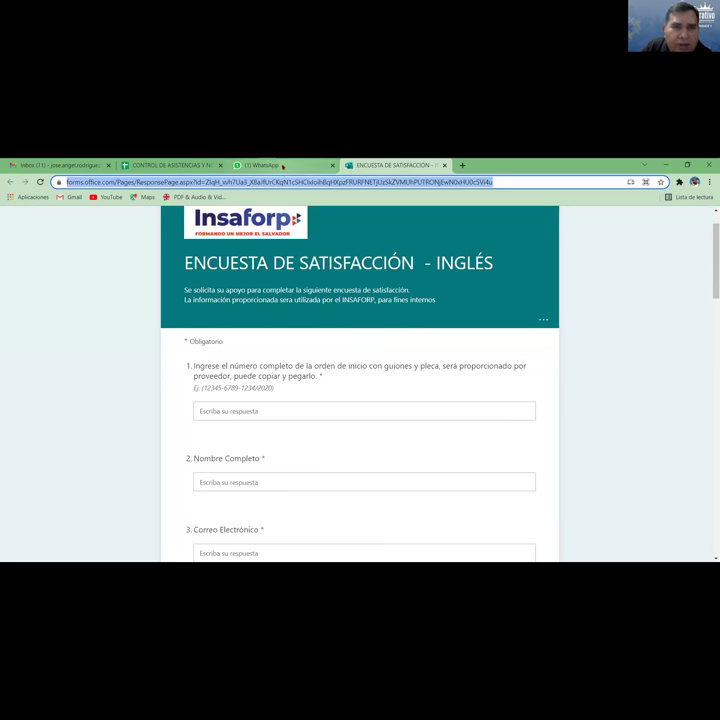
Switch to WhatsApp, find the G8C-I1-10-2021 group in the chat list and open its conversation
left_click(268, 165)
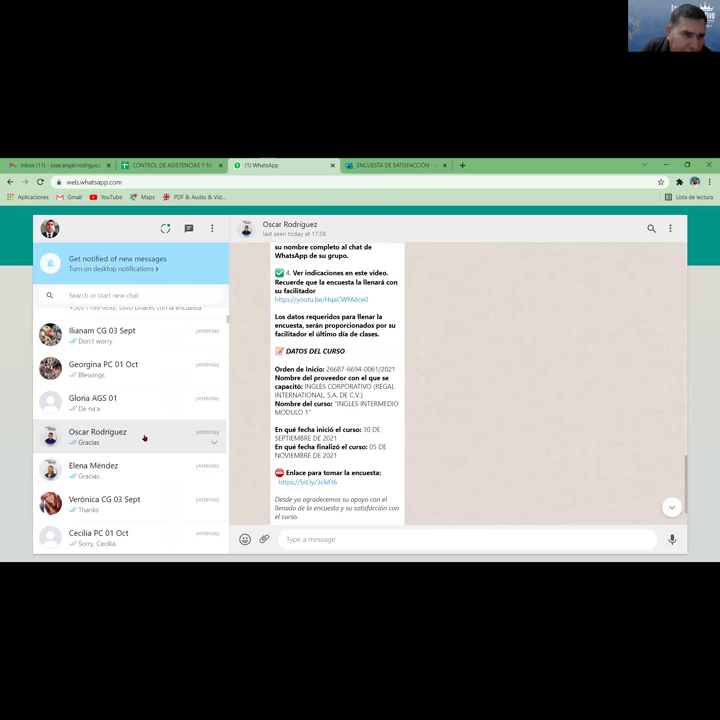
scroll(146, 434, "down", 3)
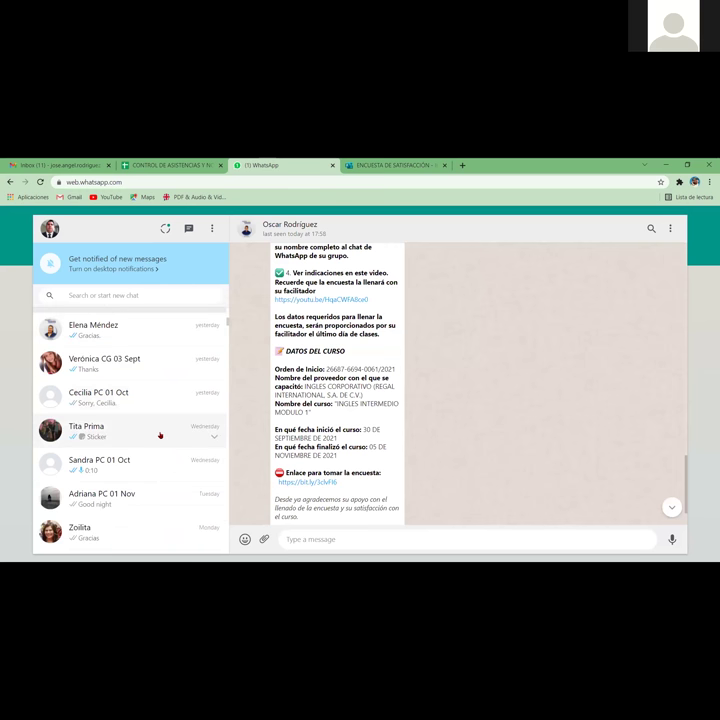
scroll(160, 435, "down", 6)
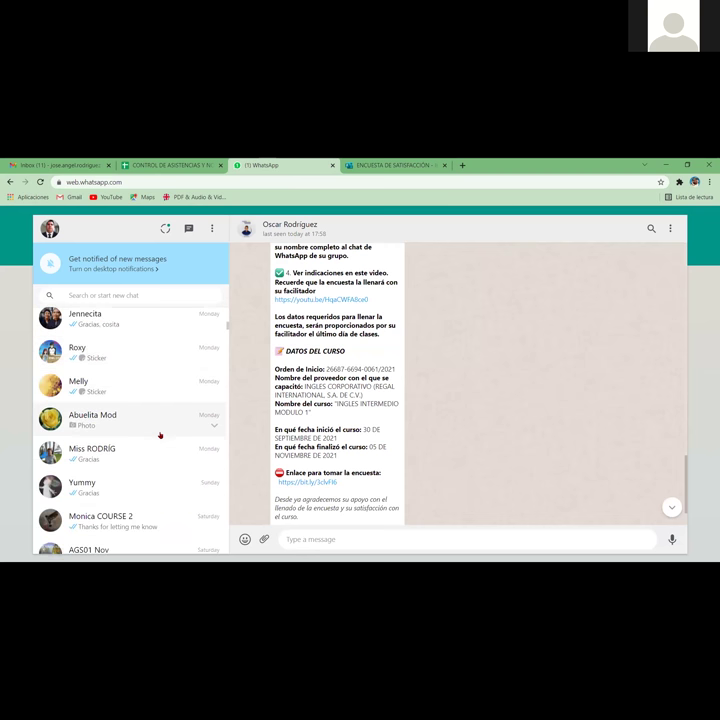
scroll(160, 435, "up", 6)
scroll(160, 435, "down", 5)
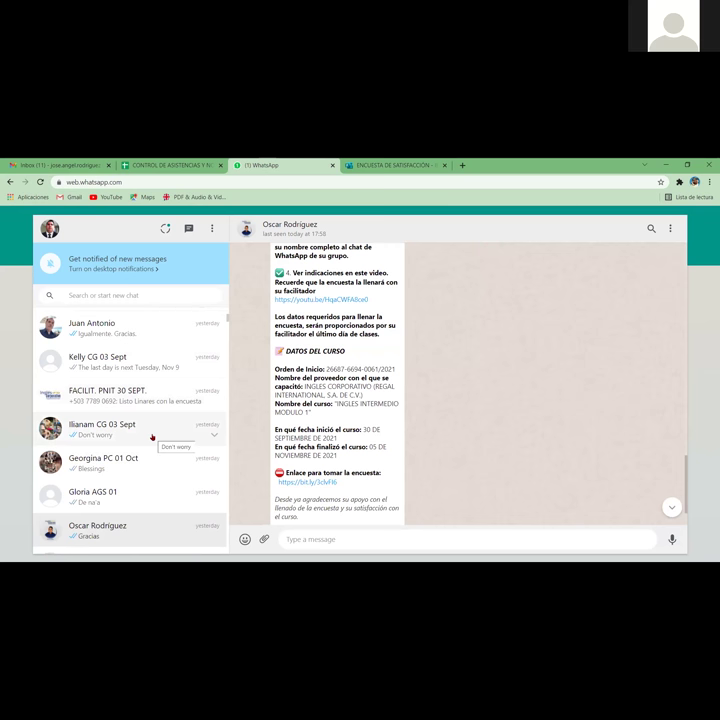
scroll(152, 437, "down", 3)
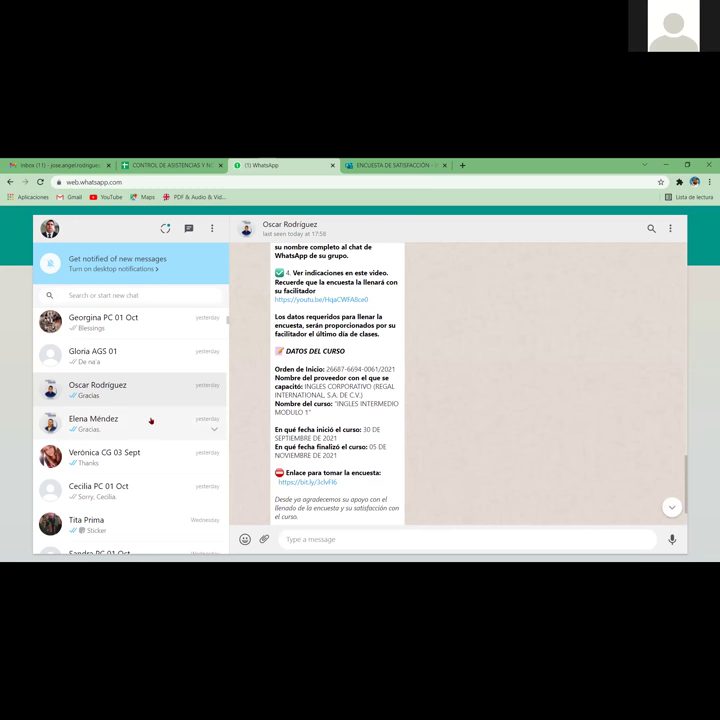
scroll(151, 421, "down", 1)
scroll(151, 421, "down", 2)
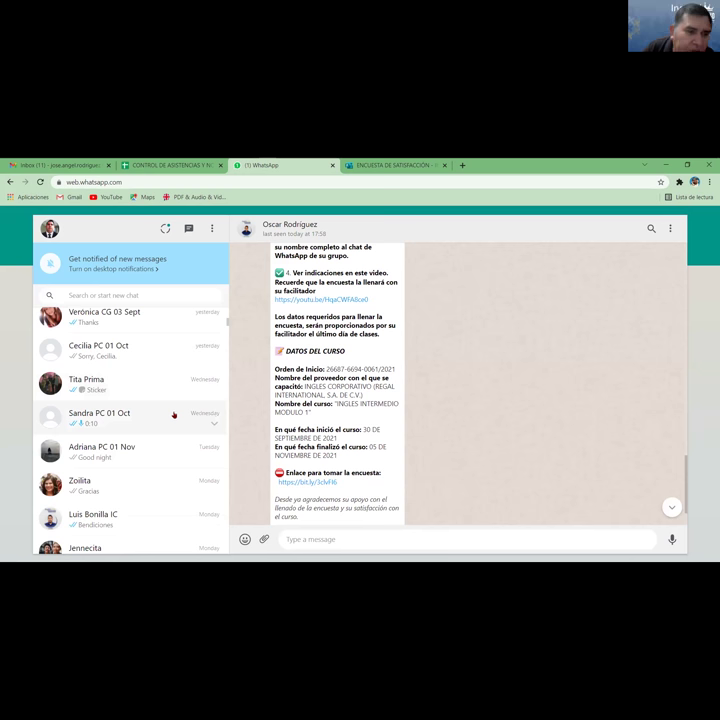
scroll(159, 444, "down", 5)
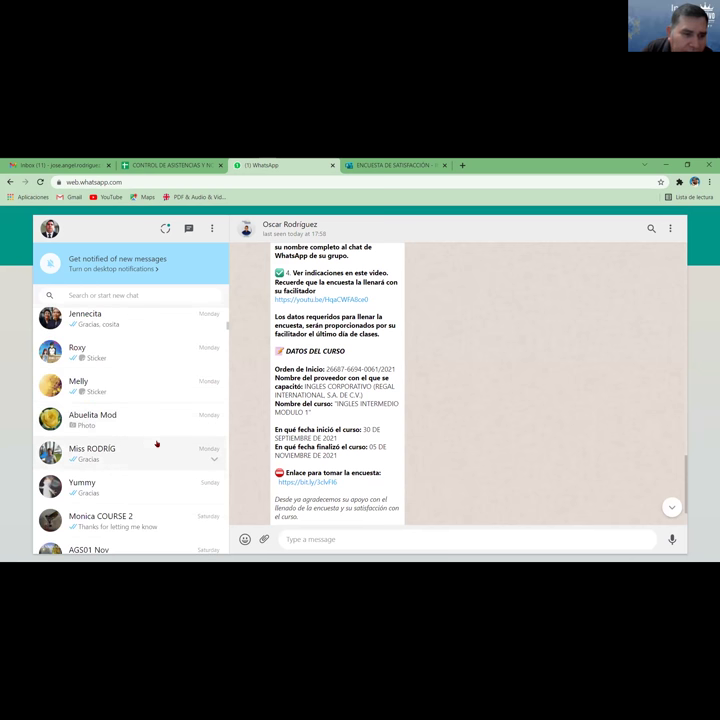
scroll(157, 443, "up", 5)
scroll(157, 444, "up", 2)
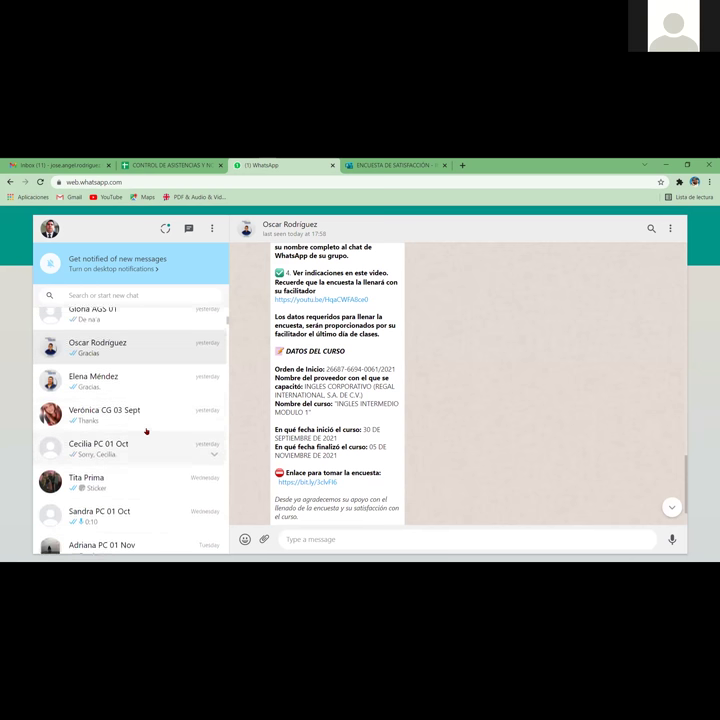
scroll(150, 436, "up", 1)
scroll(150, 433, "up", 4)
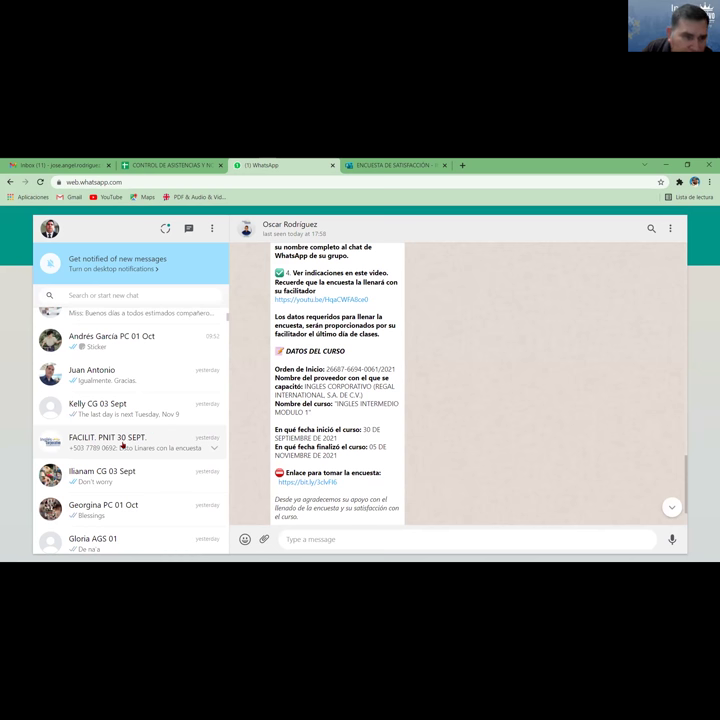
scroll(122, 446, "up", 2)
scroll(122, 446, "up", 5)
scroll(122, 446, "up", 3)
left_click(133, 456)
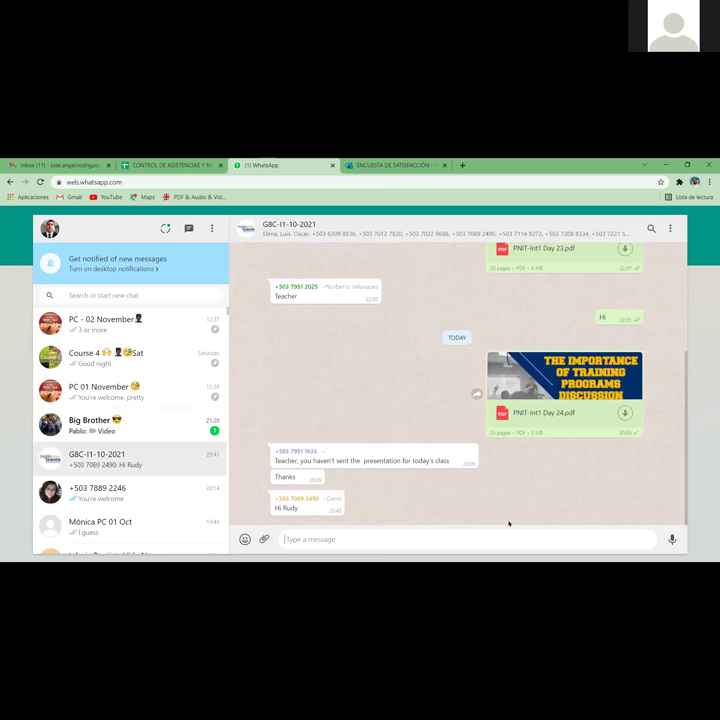
Paste the copied survey link into the group conversation and send it
right_click(285, 538)
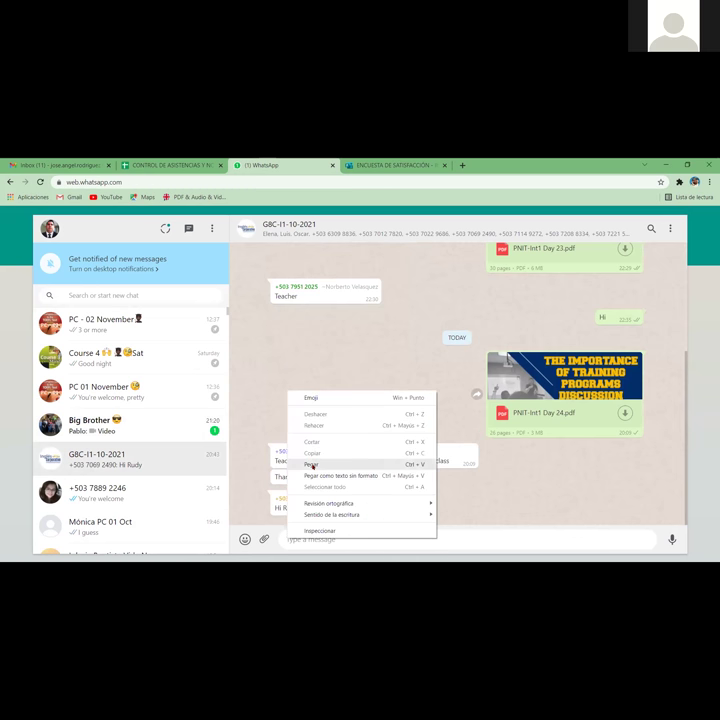
left_click(312, 465)
left_click(672, 539)
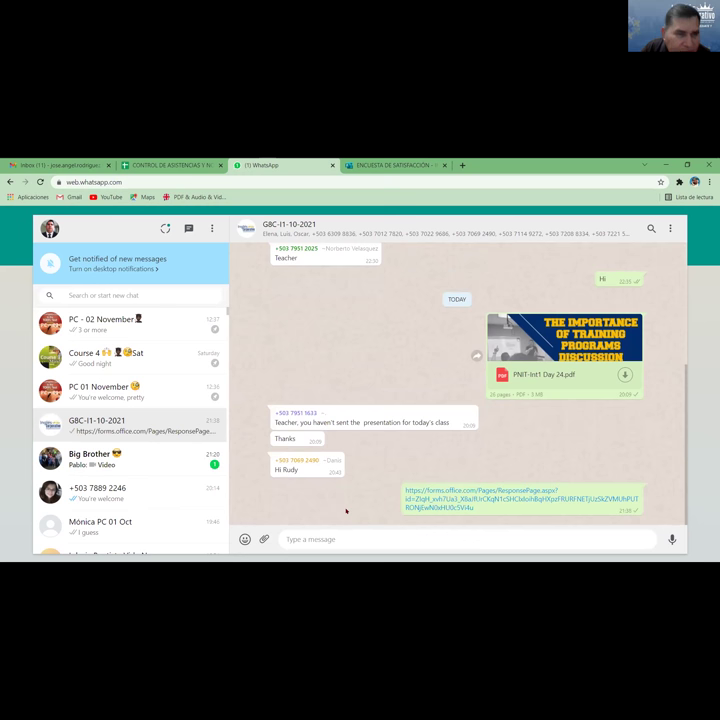
left_click(391, 166)
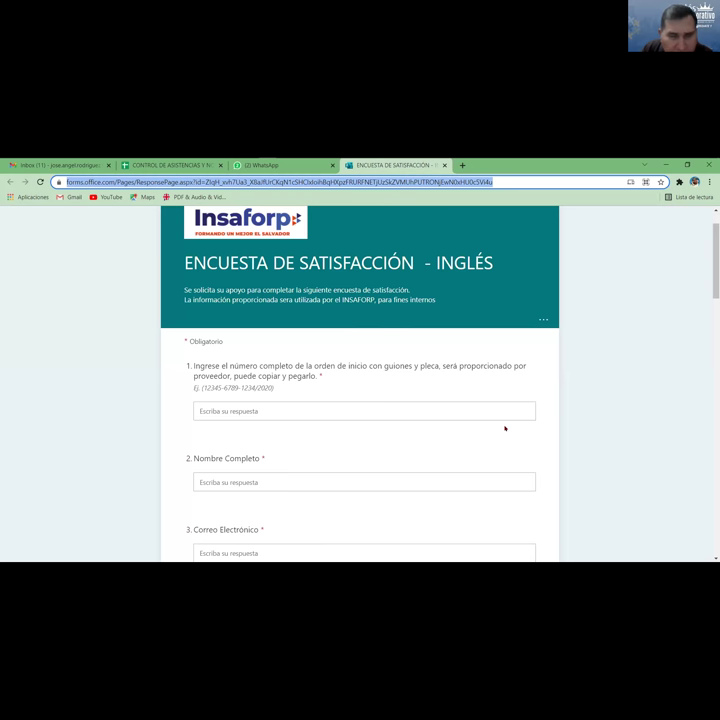
left_click(620, 378)
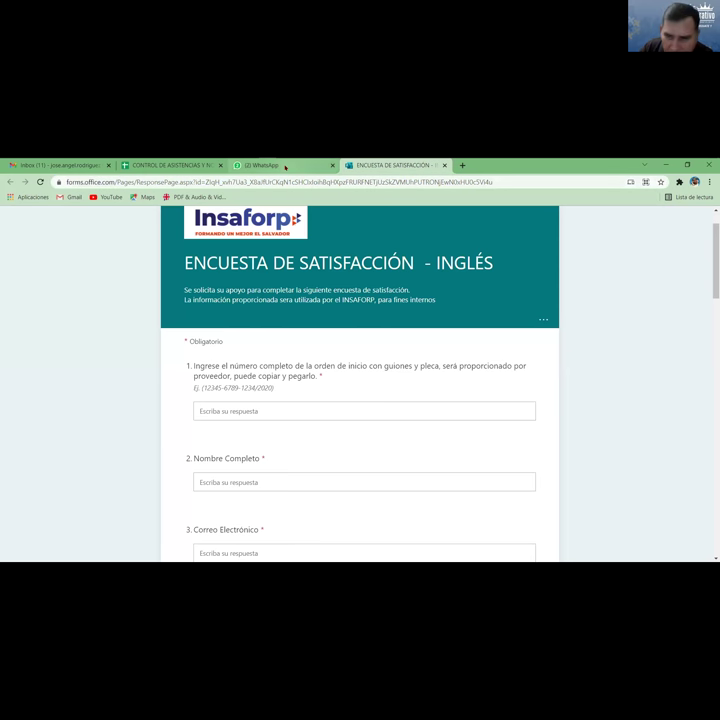
Copy the Orden de Inicio number from the DATOS DEL CURSO message in the WhatsApp group chat
left_click(285, 166)
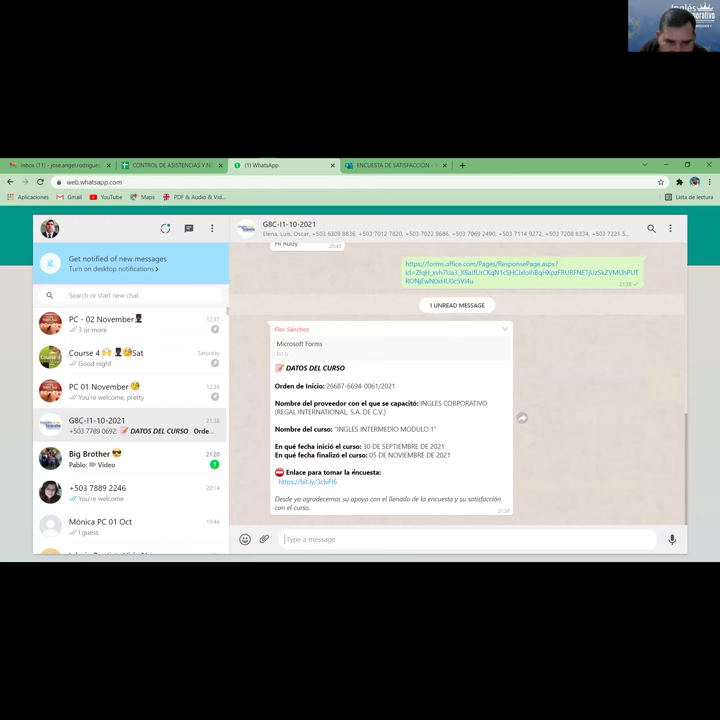
scroll(431, 449, "up", 1)
scroll(431, 452, "down", 1)
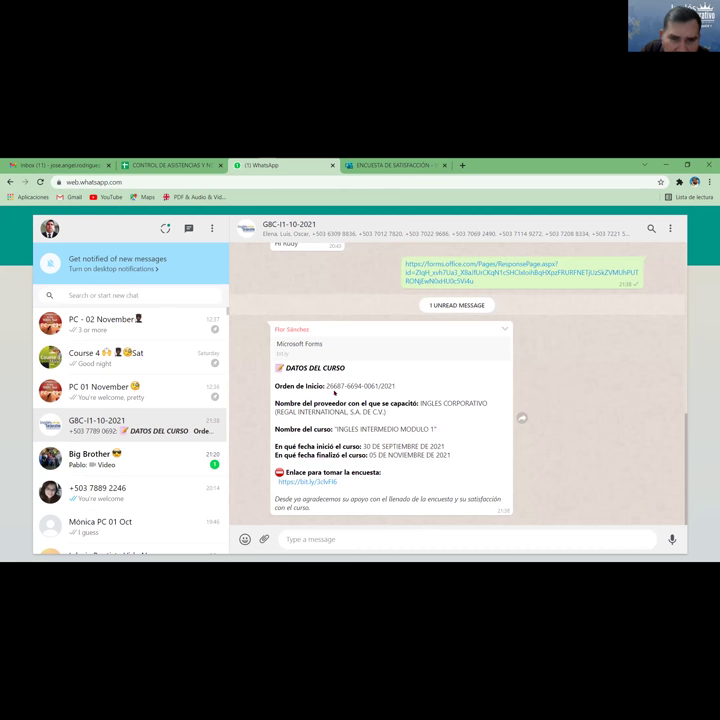
left_click_drag(326, 386, 396, 386)
right_click(379, 386)
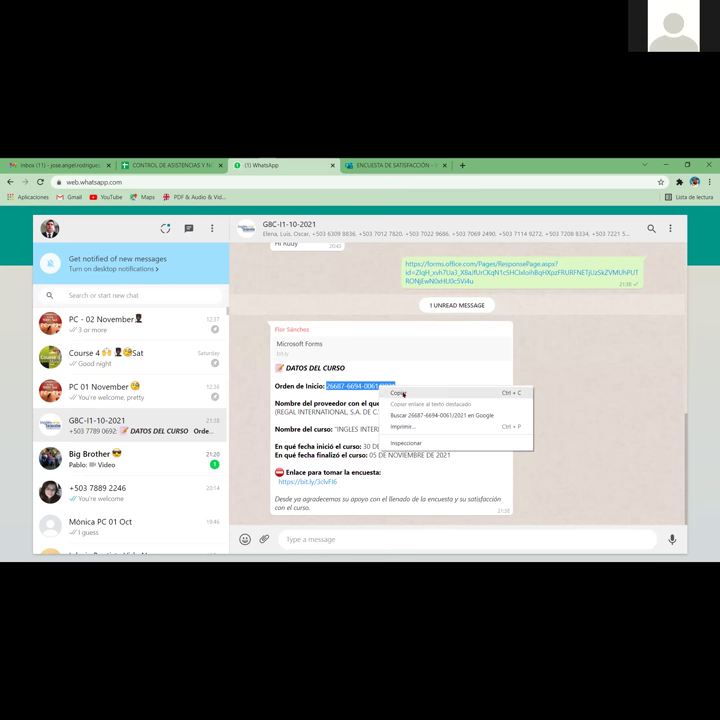
left_click(398, 392)
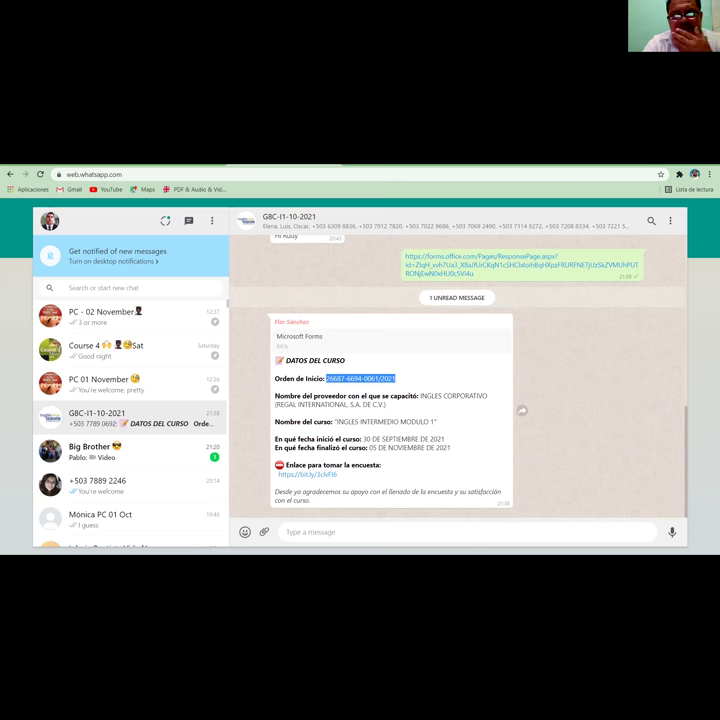
Switch to the survey form and paste the copied start order number as the answer to question 1
left_click(400, 165)
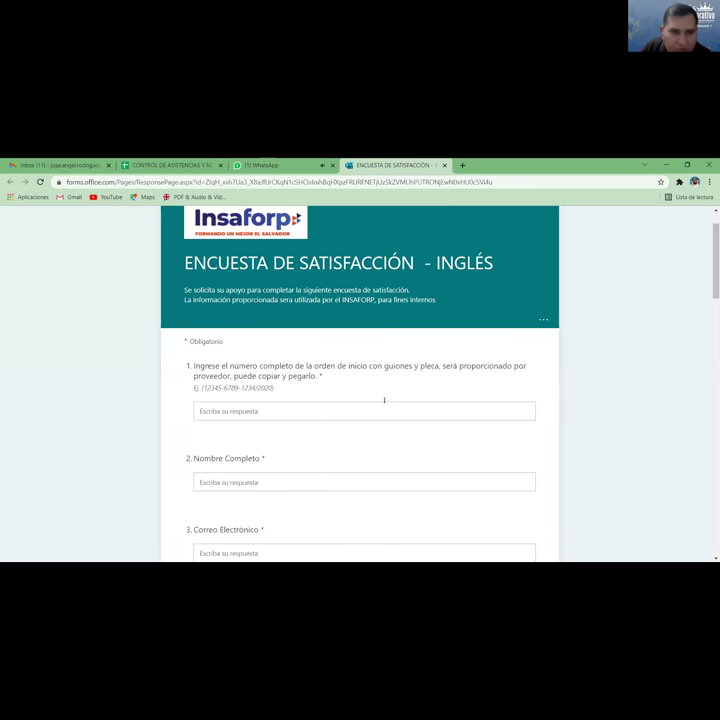
left_click(203, 410)
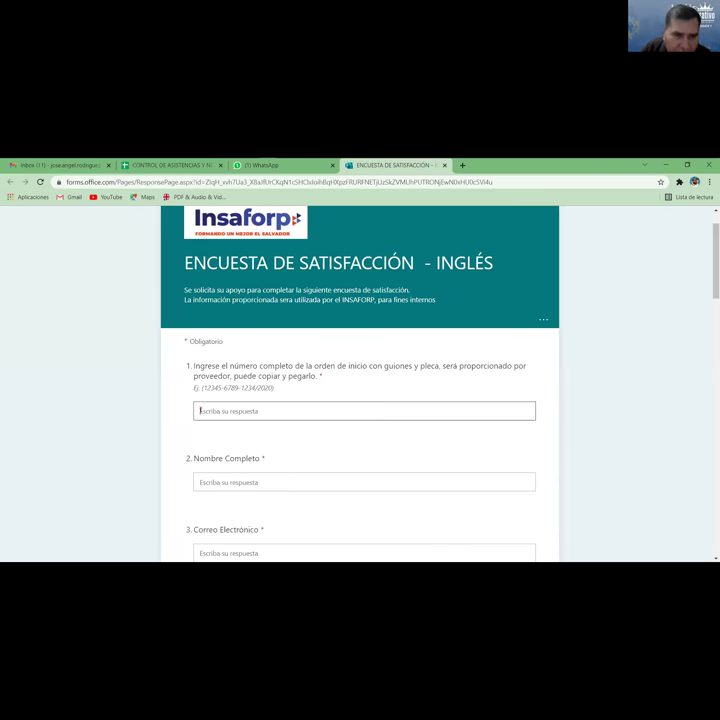
right_click(201, 410)
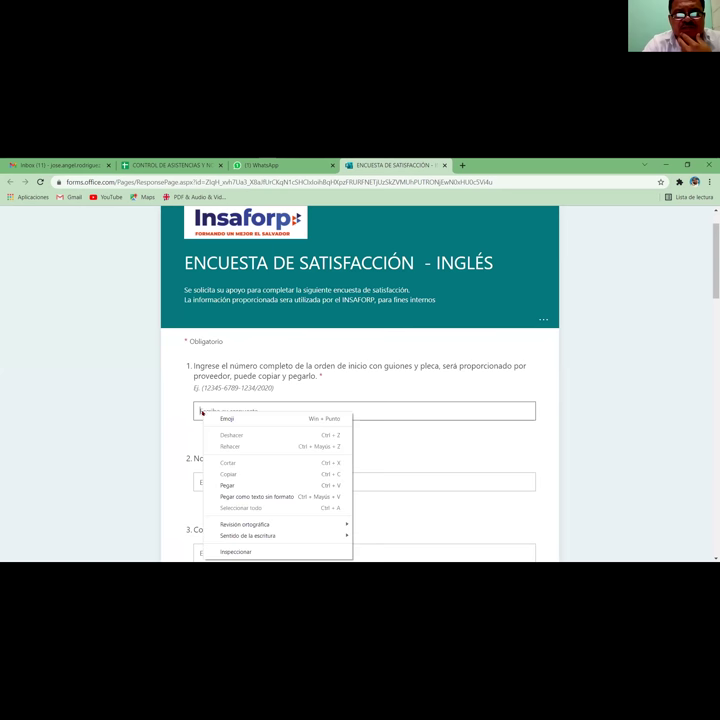
left_click(227, 486)
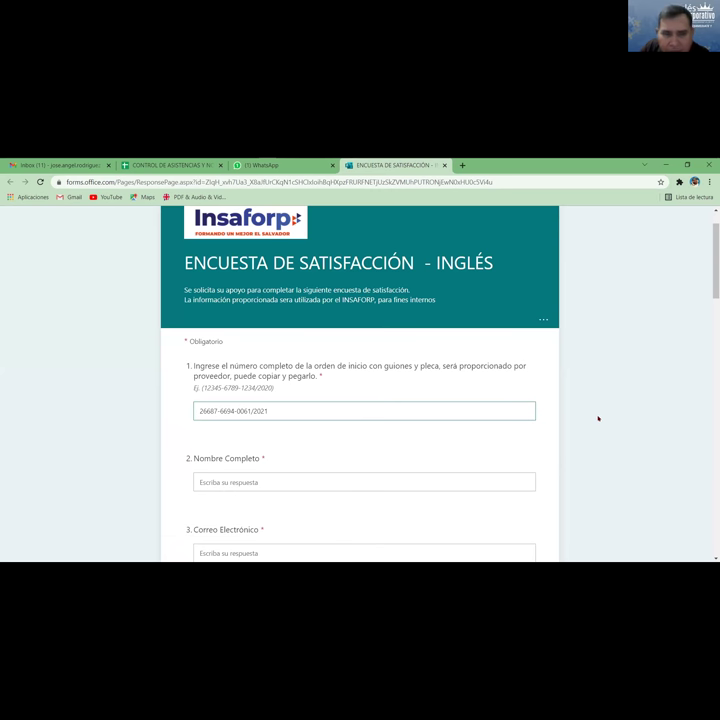
scroll(600, 415, "down", 3)
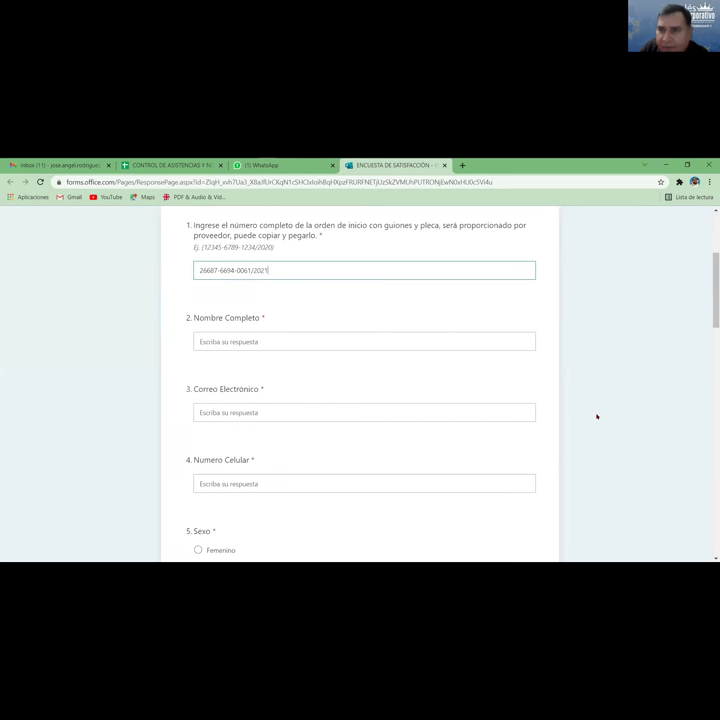